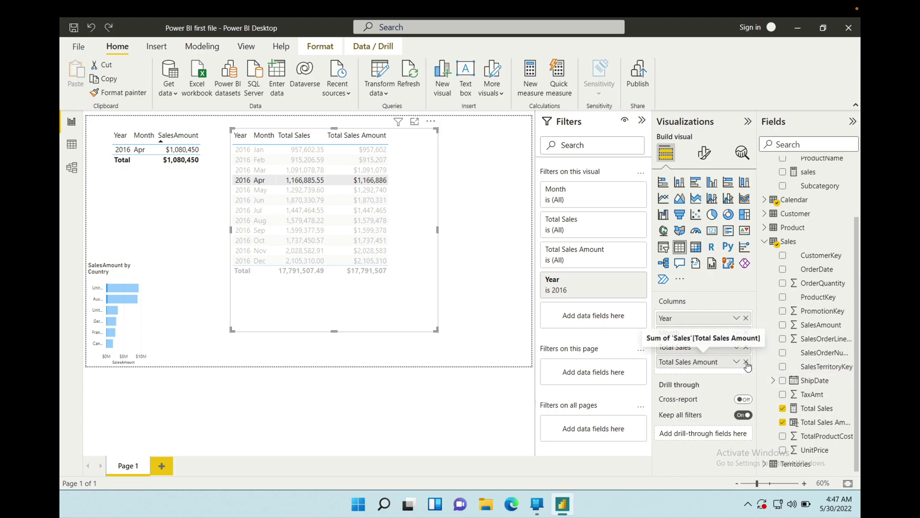
Replace the Total Sales and Total Sales Amount columns in the larger monthly table with the sales measure from the Budget table.
left_click(747, 347)
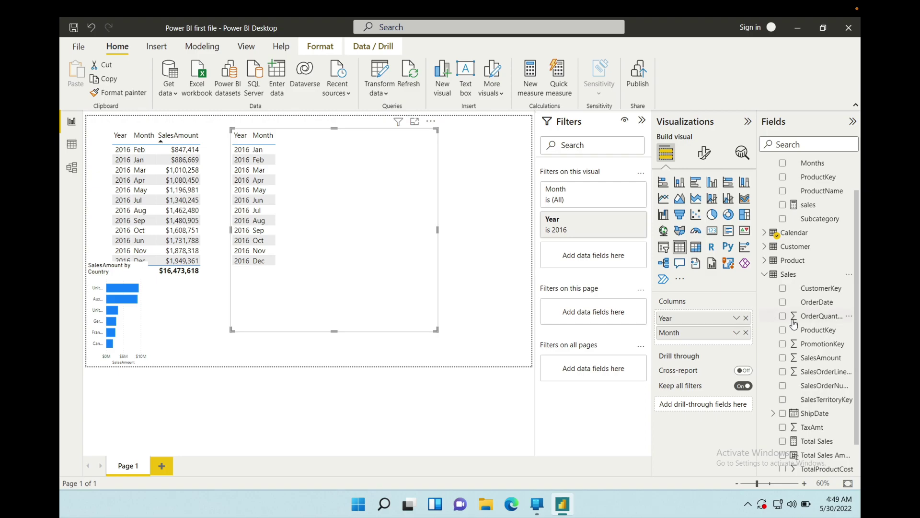
scroll(810, 316, "up", 3)
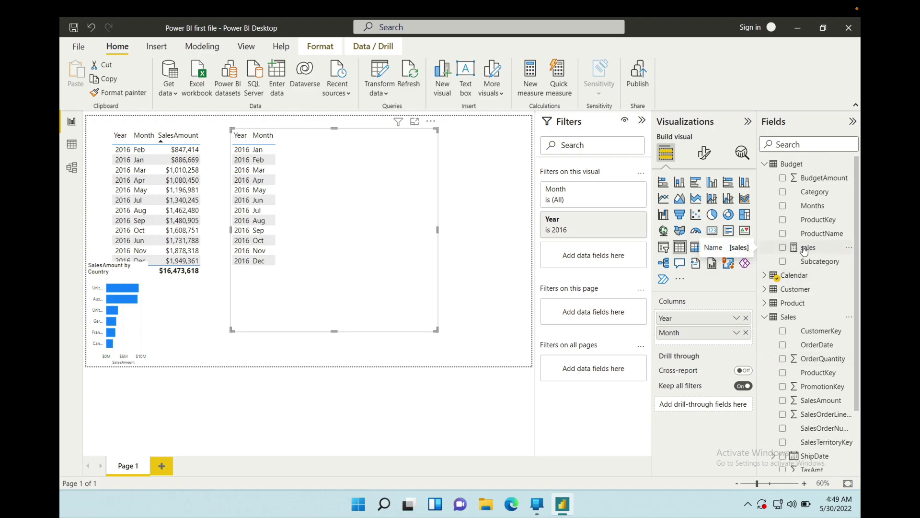
left_click_drag(796, 249, 717, 336)
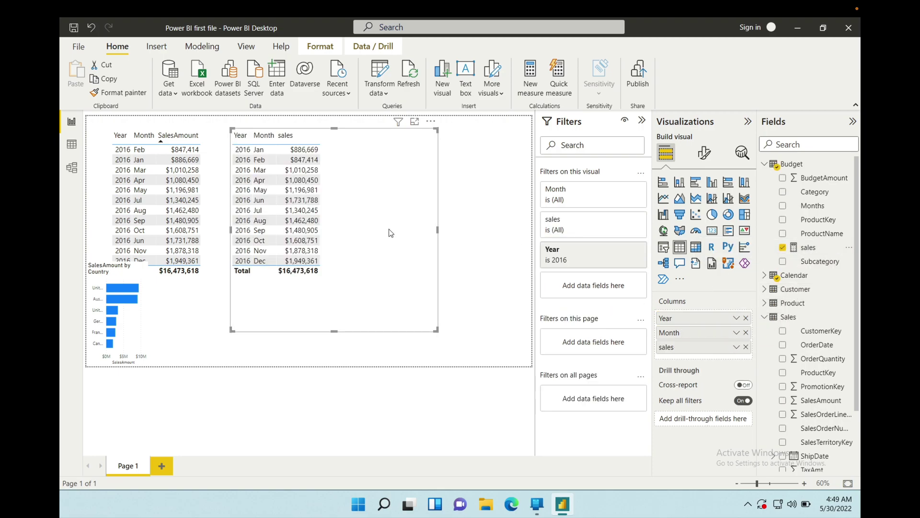
left_click(266, 137)
Create the measure Budget = SUM(Budget[BudgetAmount]) in the Budget table and add it as a currency column to the larger monthly table.
left_click(792, 164)
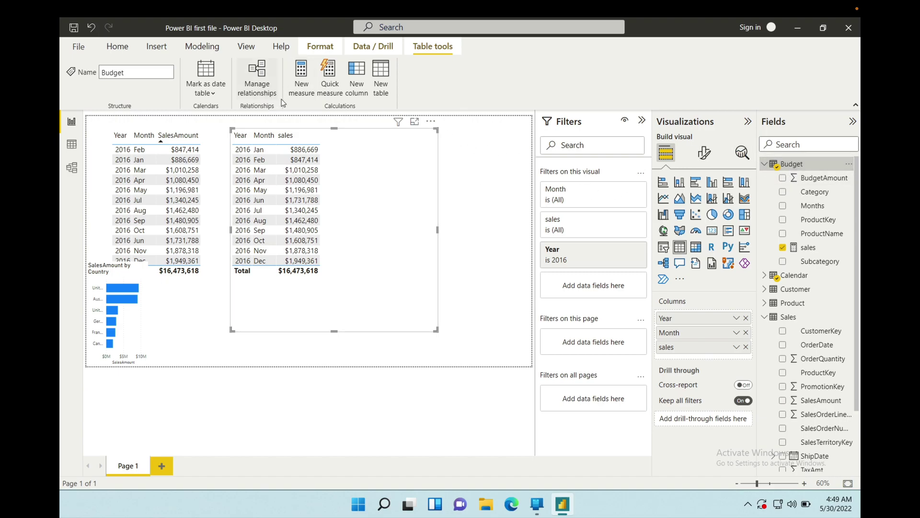
left_click(302, 80)
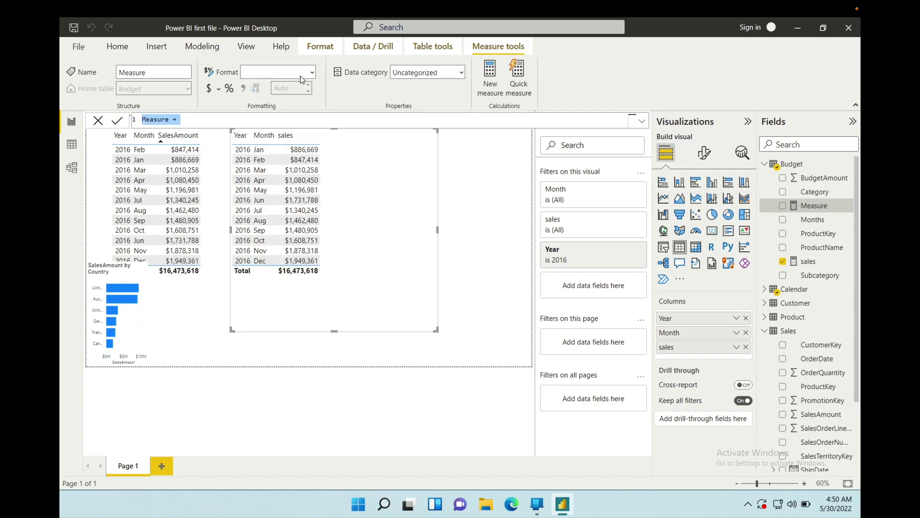
type("Budge")
type("t = SUM(")
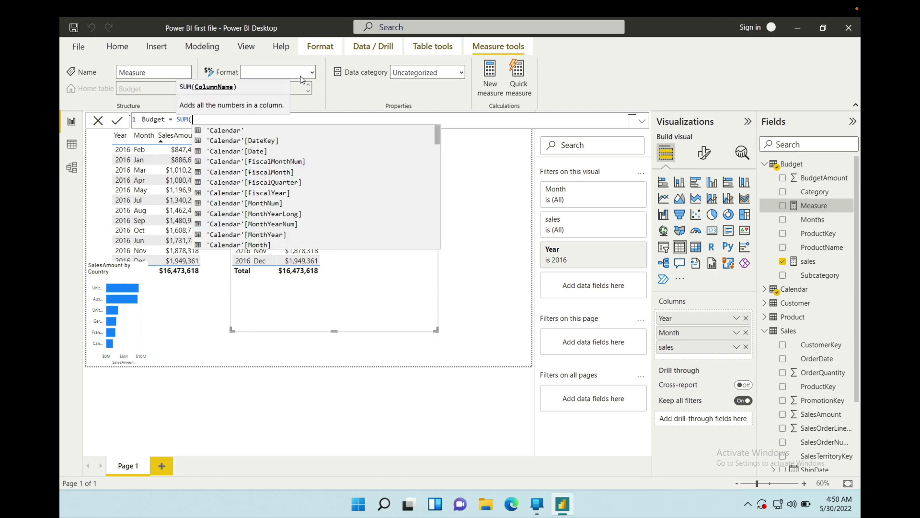
type("B")
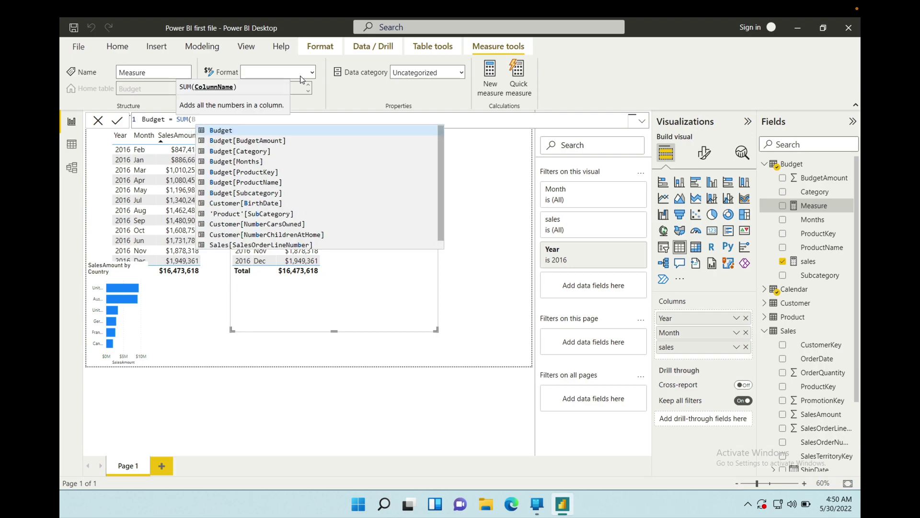
type("ud")
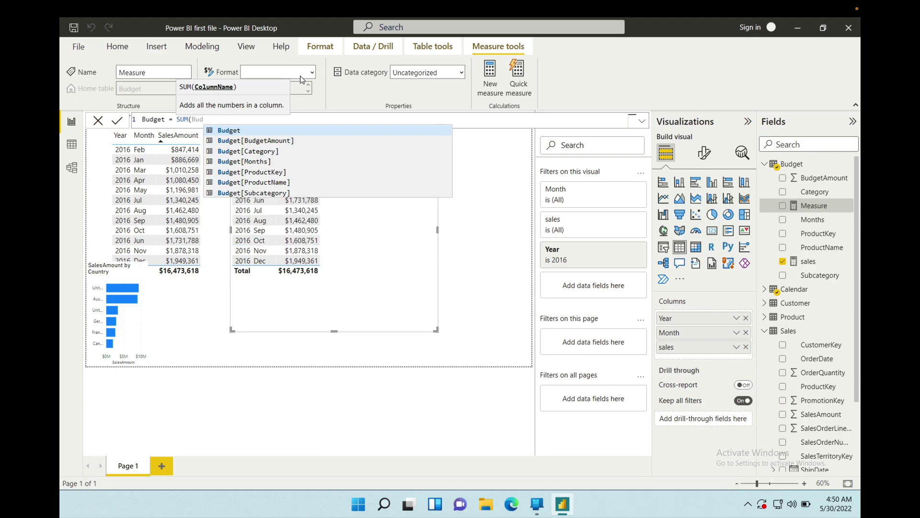
key("Tab")
key("Tab")
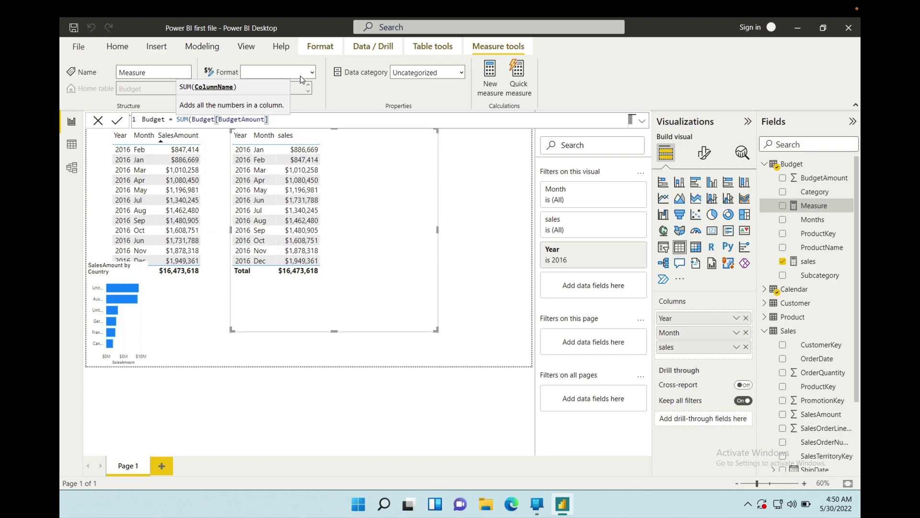
type(")")
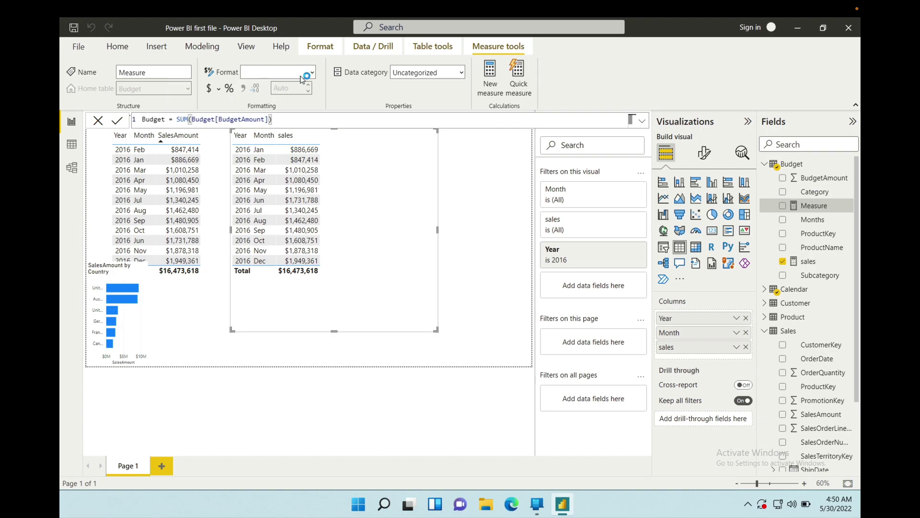
key("Return")
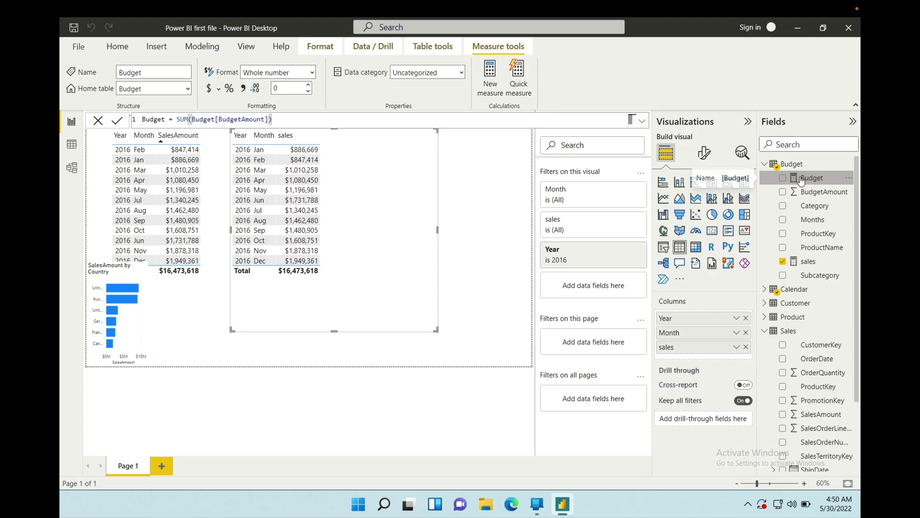
left_click_drag(800, 179, 364, 170)
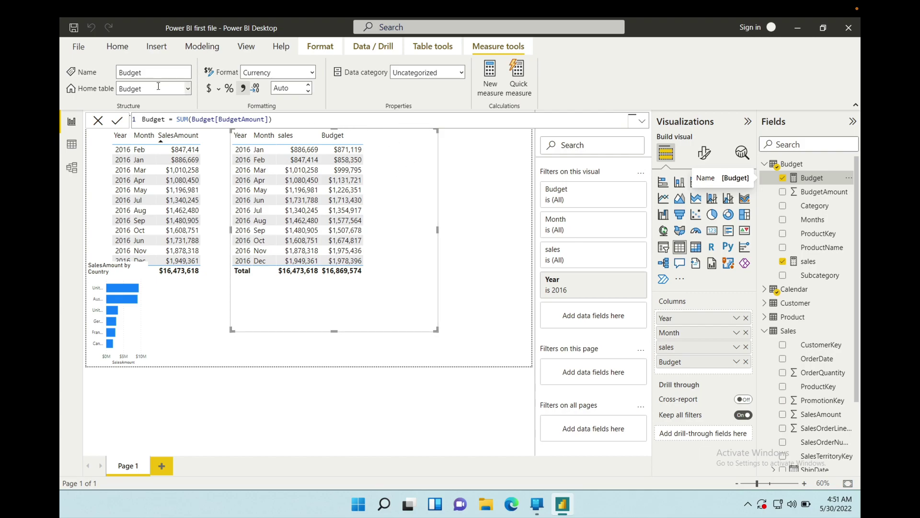
Create the measure Variance = [sales] - [Budget] in the Budget table and add it to the larger monthly table.
left_click(490, 68)
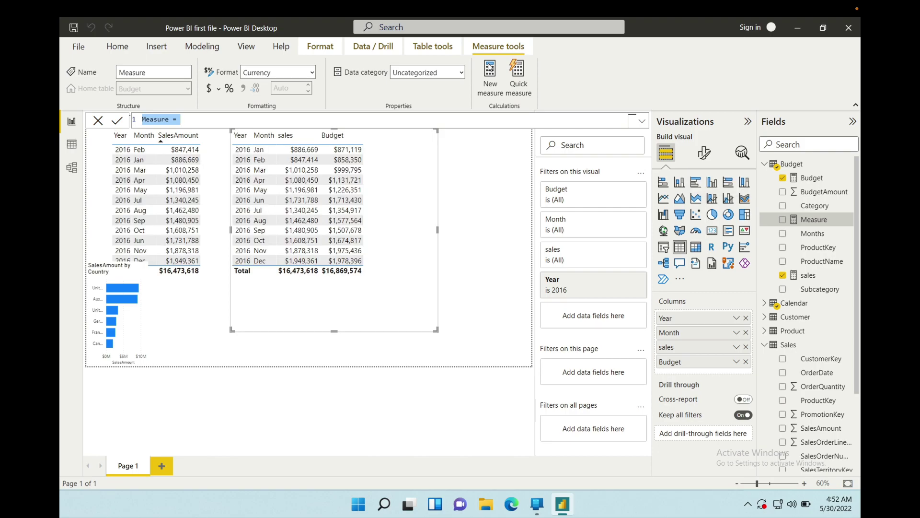
type("Va")
type("riance = S")
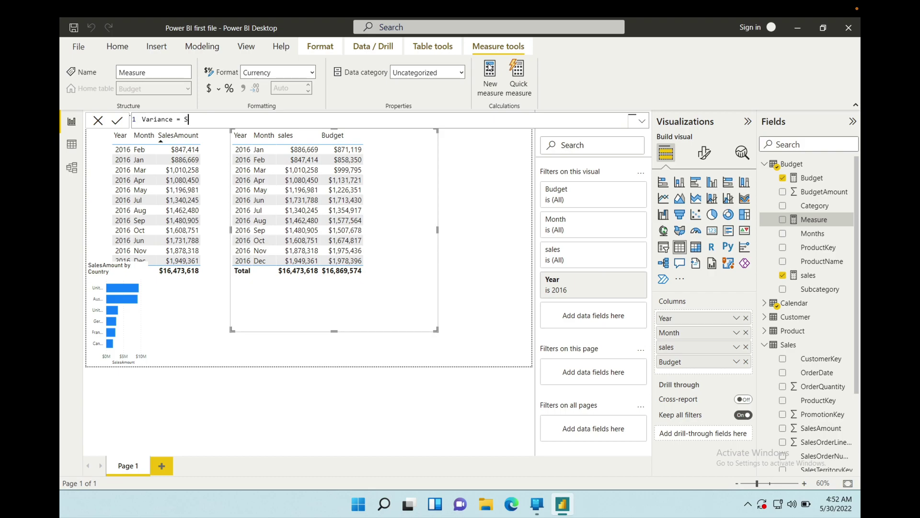
type("l")
key("BackSpace")
key("BackSpace")
type("[")
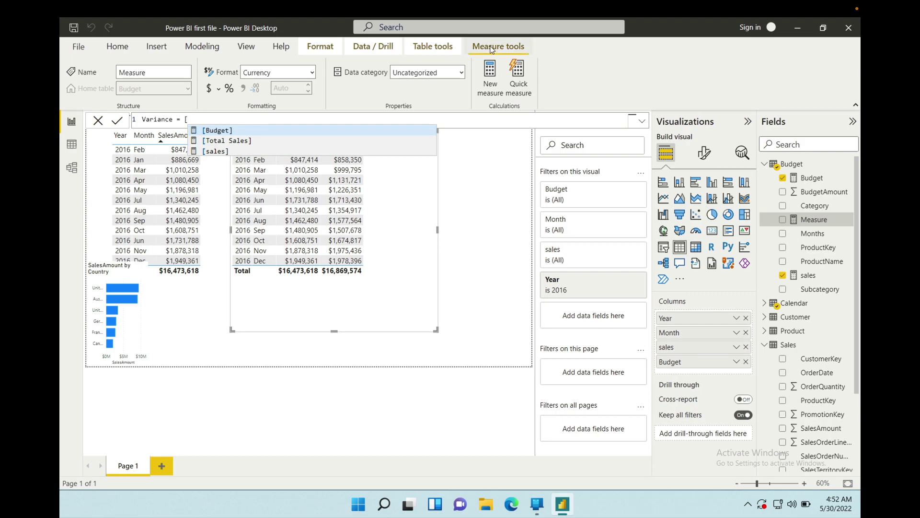
left_click(213, 152)
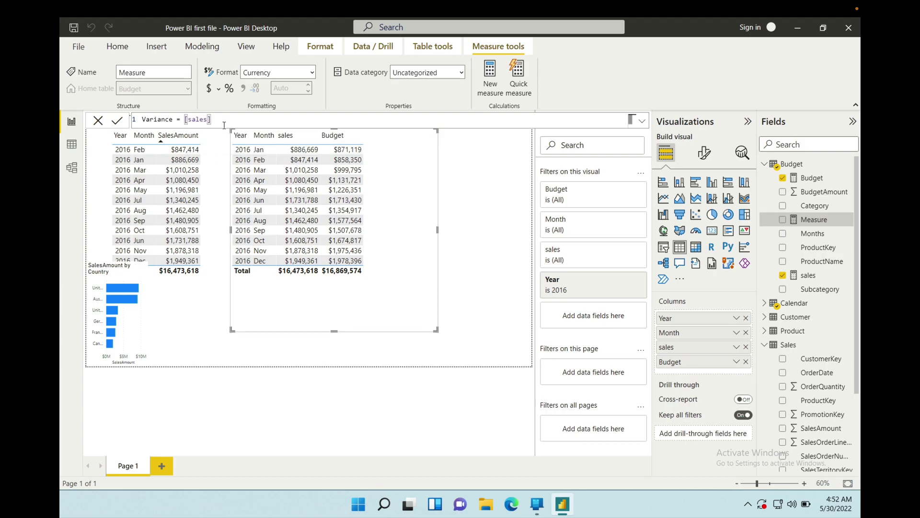
type("- [")
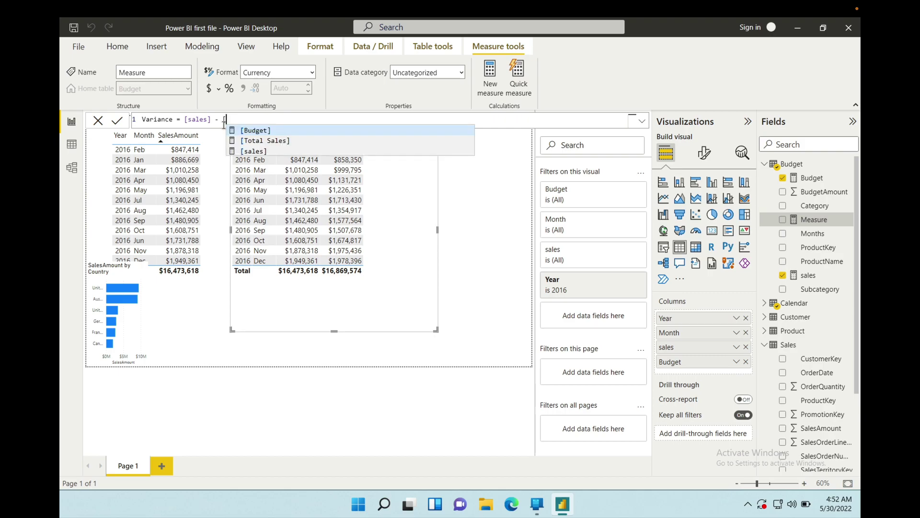
left_click(253, 131)
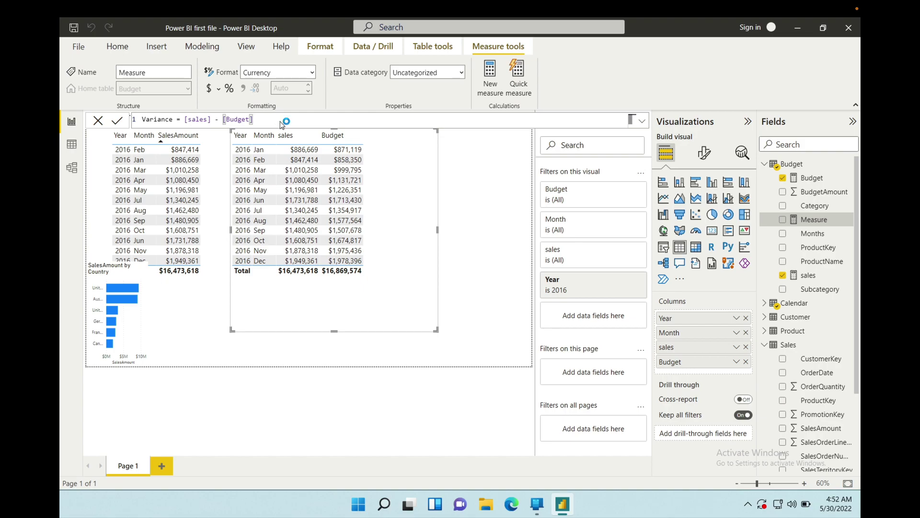
key("Return")
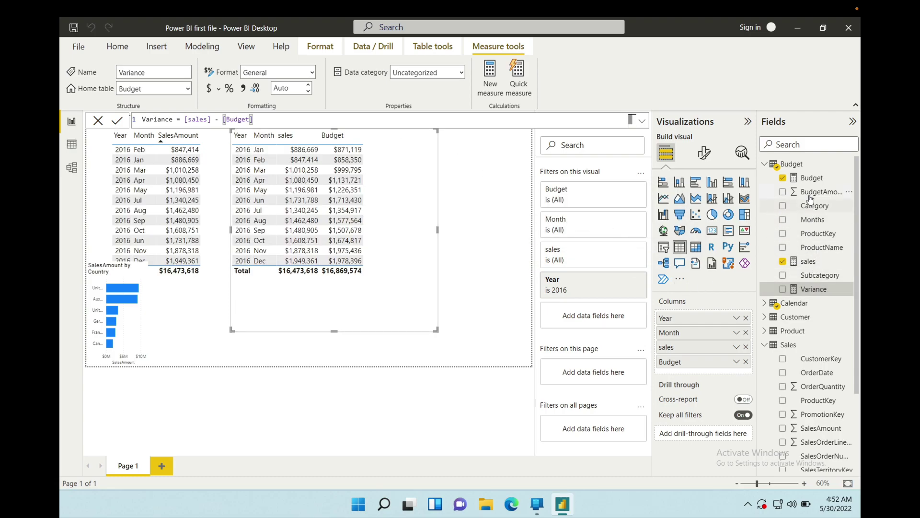
left_click_drag(812, 294, 392, 176)
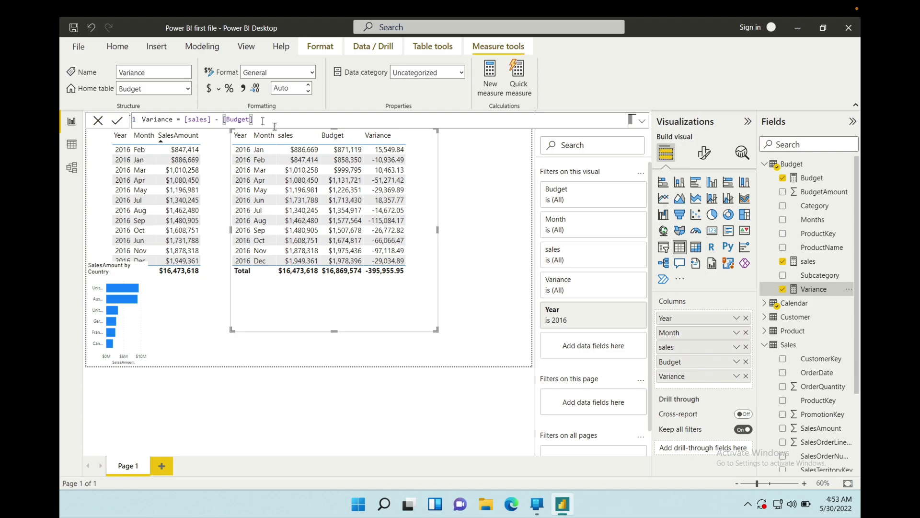
Reverse the Variance measure's subtraction so its formula reads [Budget] - [sales].
left_click_drag(263, 120, 223, 119)
key("ctrl+c")
key("BackSpace")
key("ctrl+v")
type("-")
key("Return")
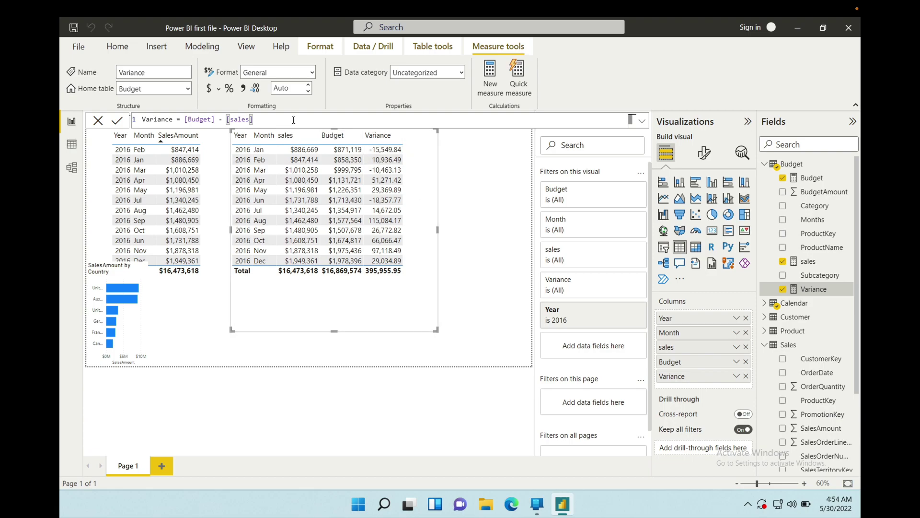
Start a new measure in the Budget table with the formula Varaince% = [Variance] / [Budget].
left_click(491, 75)
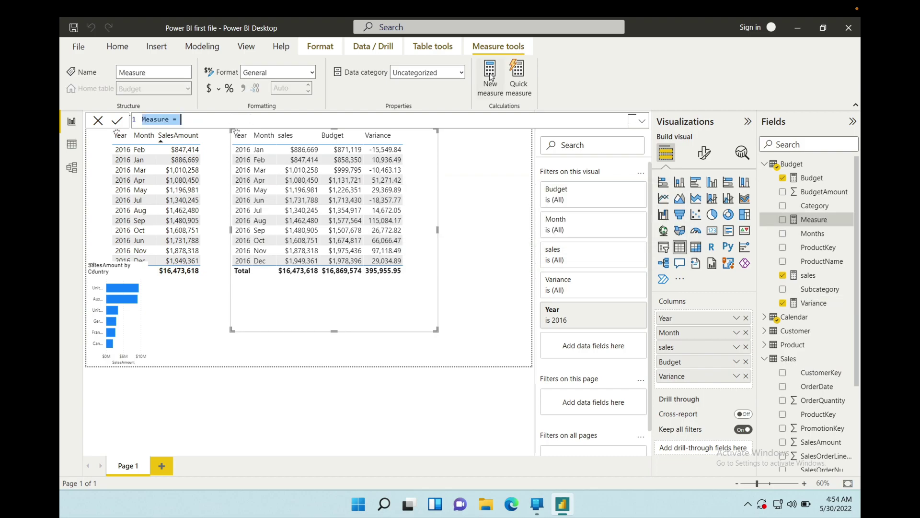
type("Varaince")
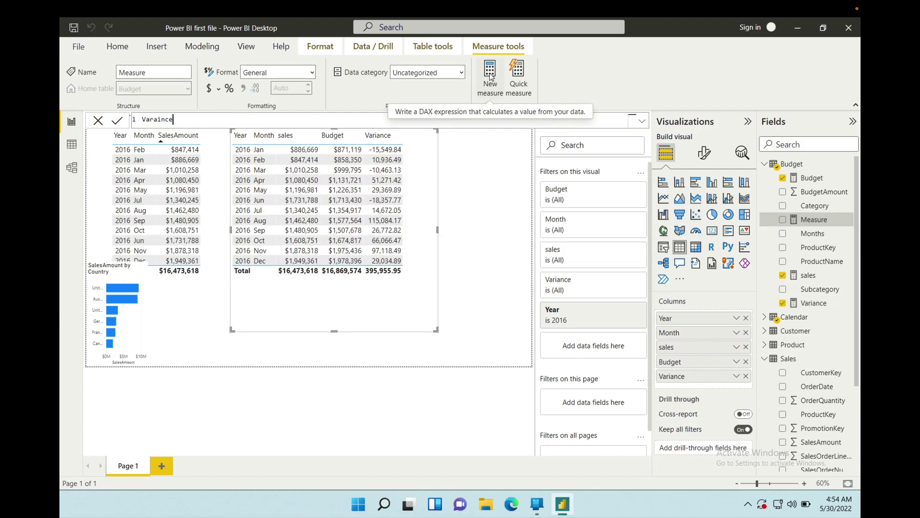
type("% =")
type("[V")
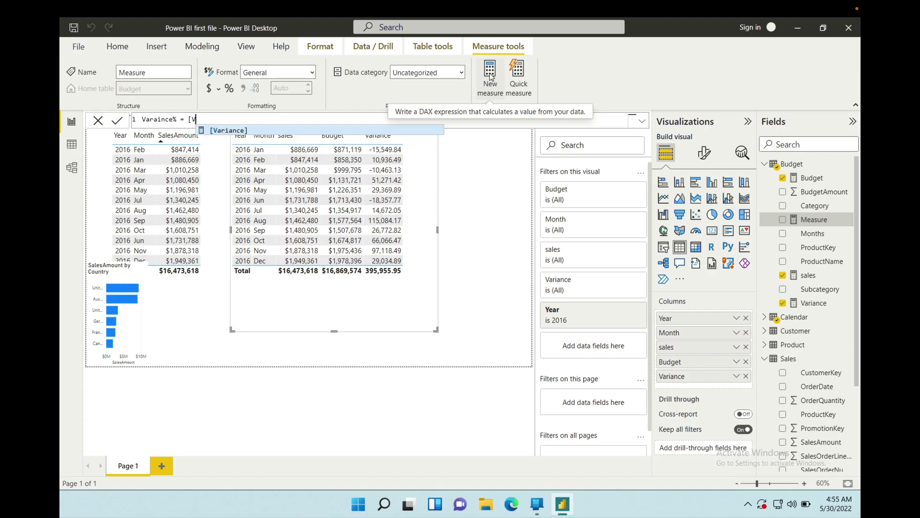
key("Tab")
type("/ ")
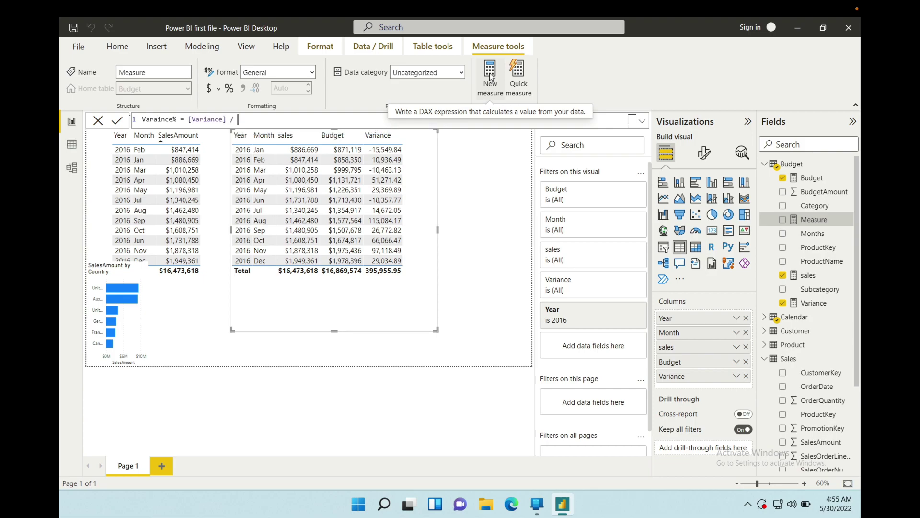
type("[")
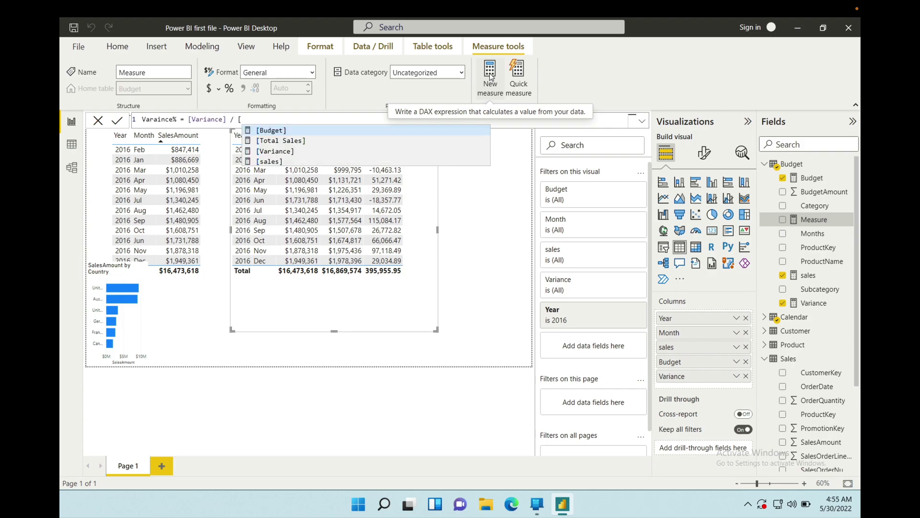
key("Tab")
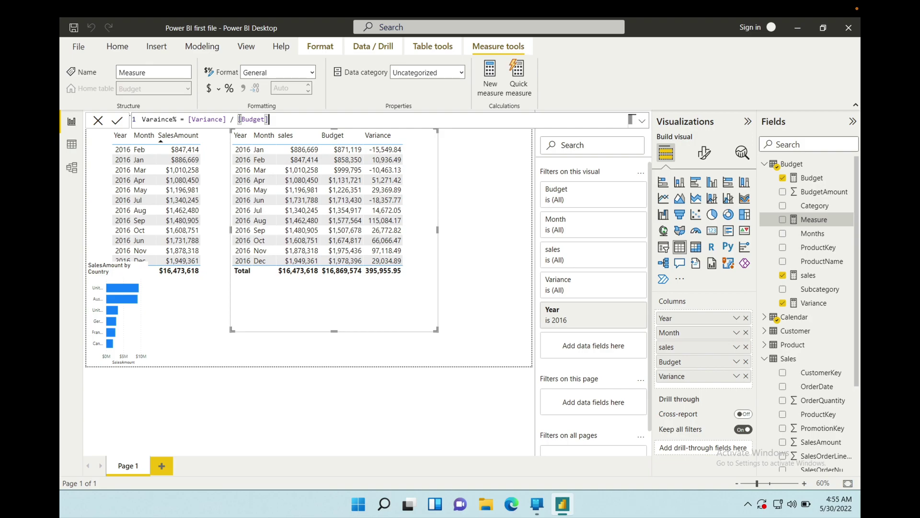
Rewrite the percentage measure's formula as DIVIDE([Variance], [Budget]) and commit it.
left_click(189, 119)
type("DIFVI")
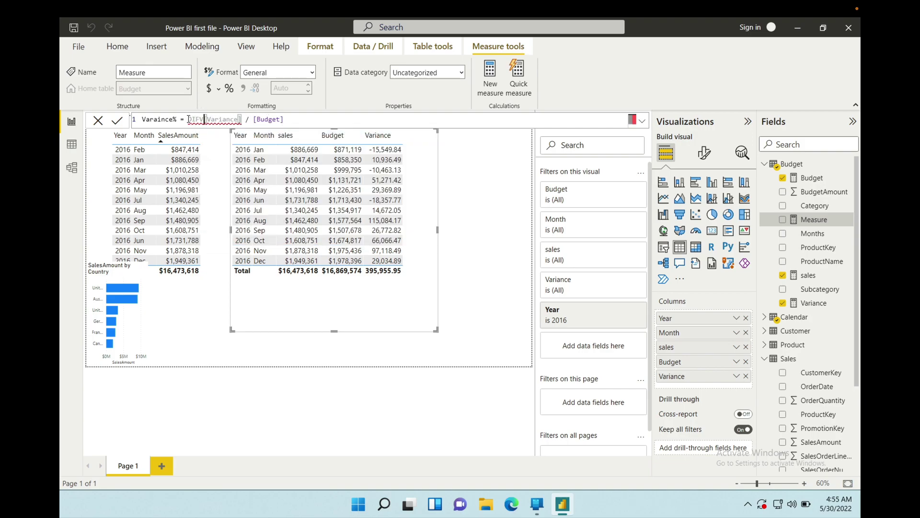
key("BackSpace")
key("BackSpace")
key("BackSpace")
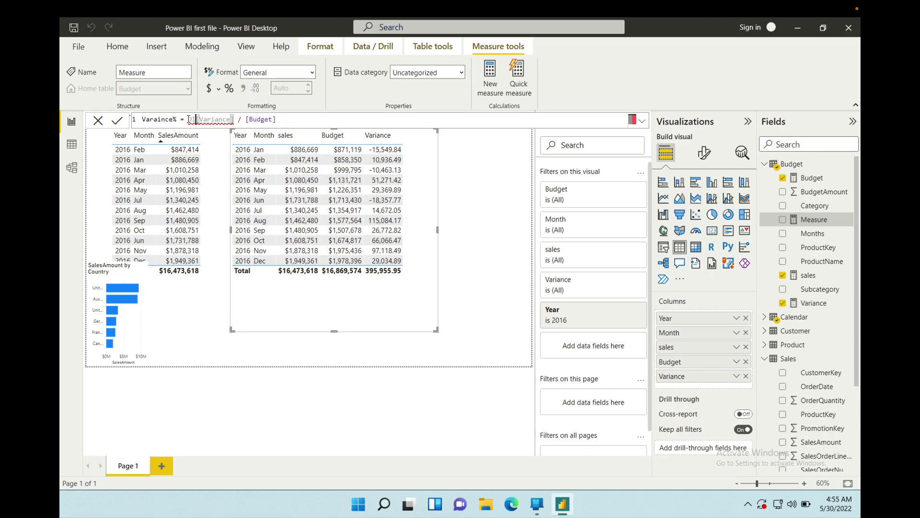
type("VIDE")
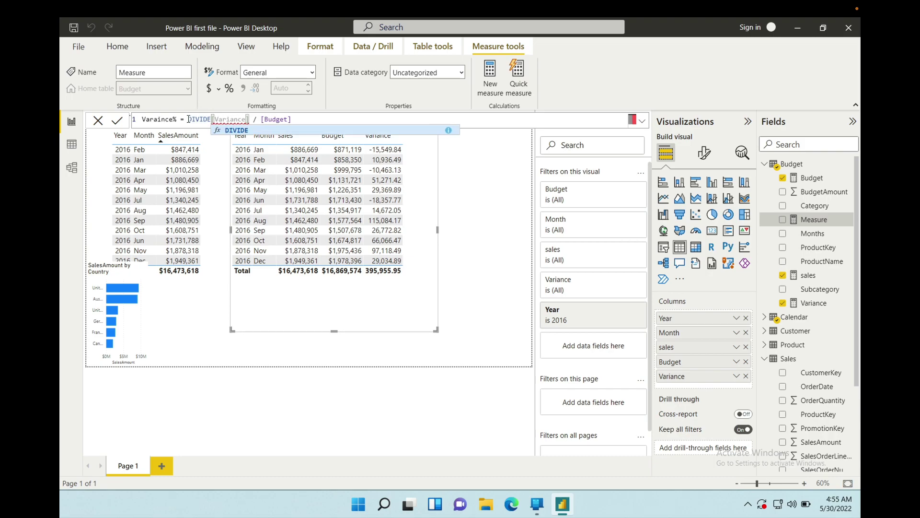
type("(")
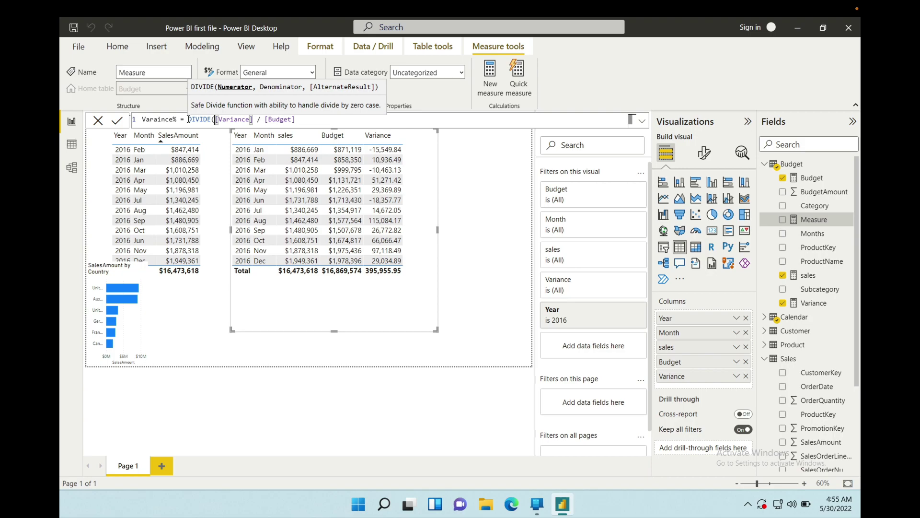
left_click(265, 120)
key("BackSpace")
key("BackSpace")
key("BackSpace")
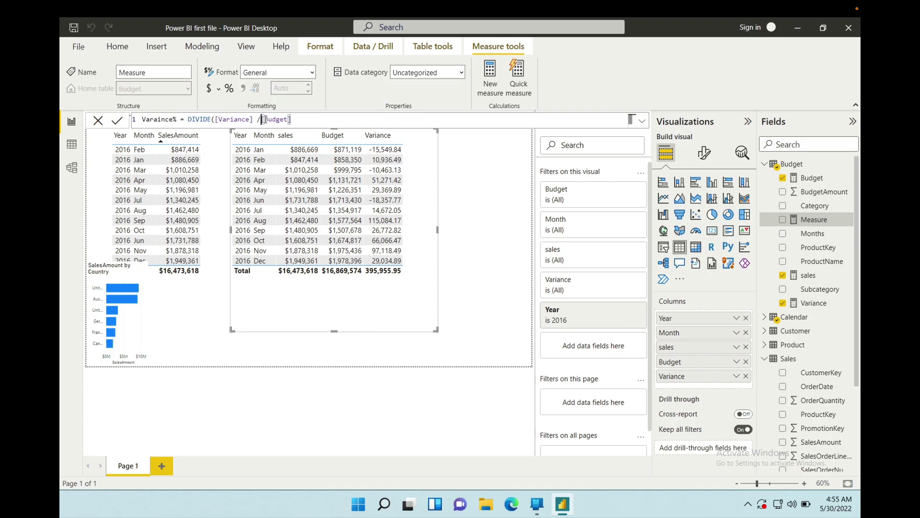
type(",")
key("Return")
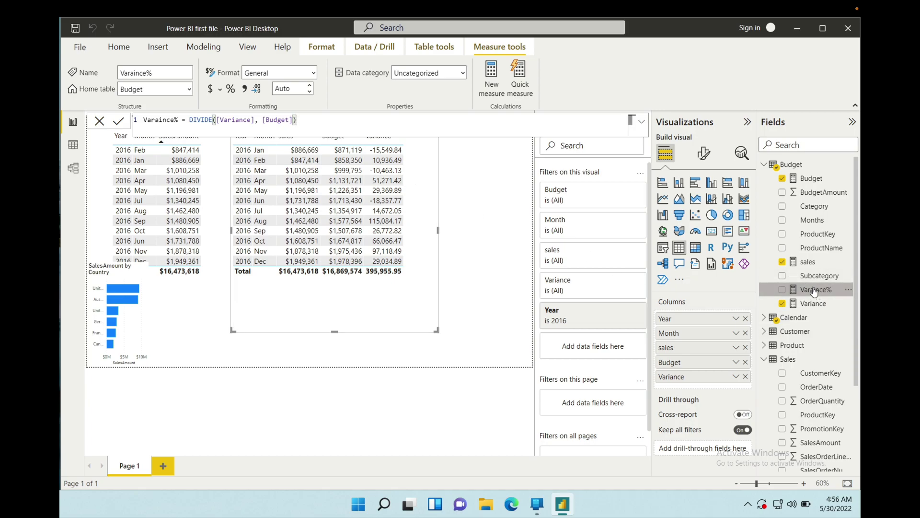
Add the Varaince% measure to the larger monthly table and widen the visual to fit the new column.
left_click_drag(813, 293, 417, 201)
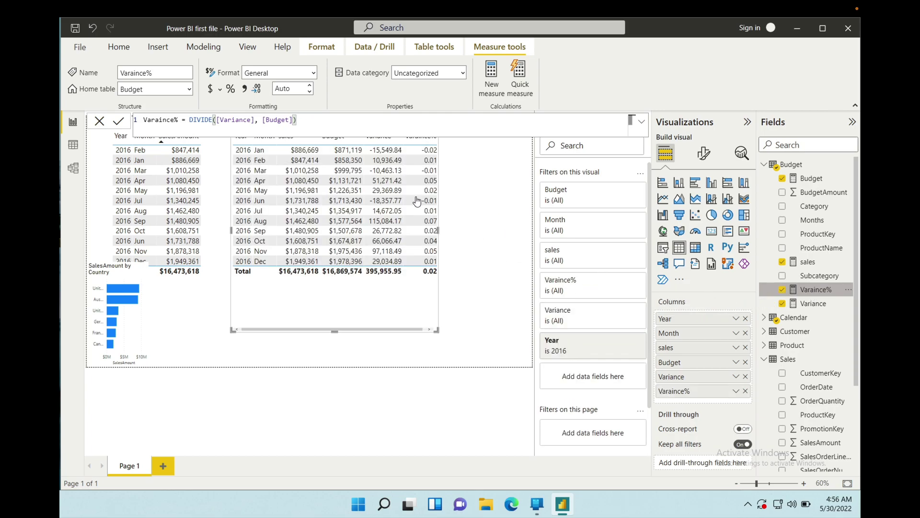
left_click_drag(438, 233, 469, 229)
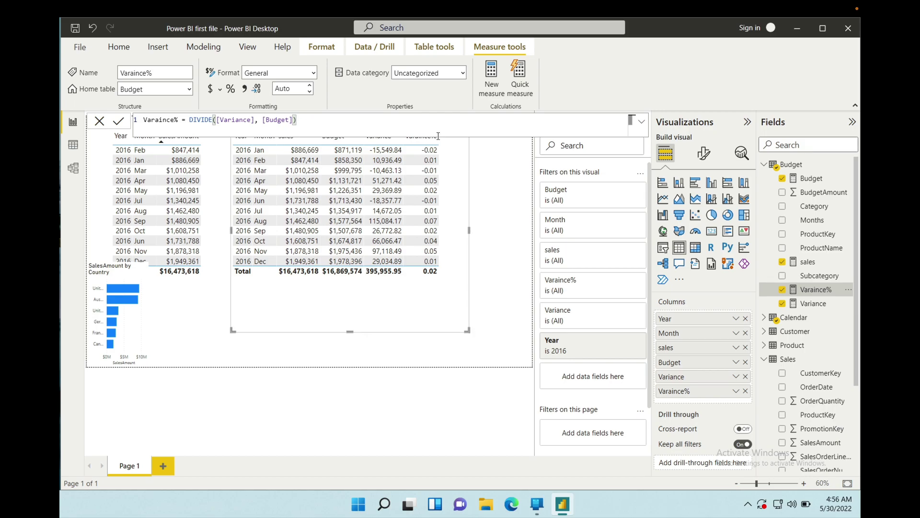
Move the larger monthly table down the page to clear its headers and select the smaller SalesAmount table.
left_click_drag(437, 136, 436, 158)
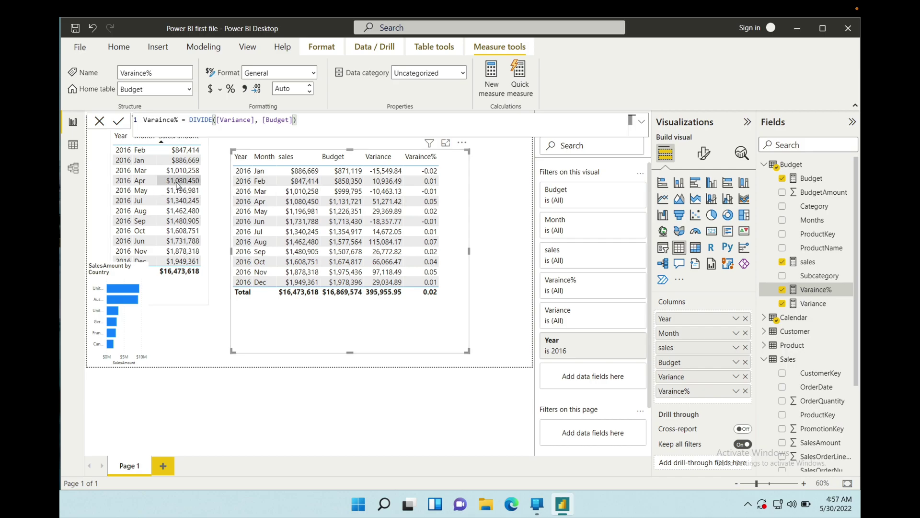
left_click(207, 201)
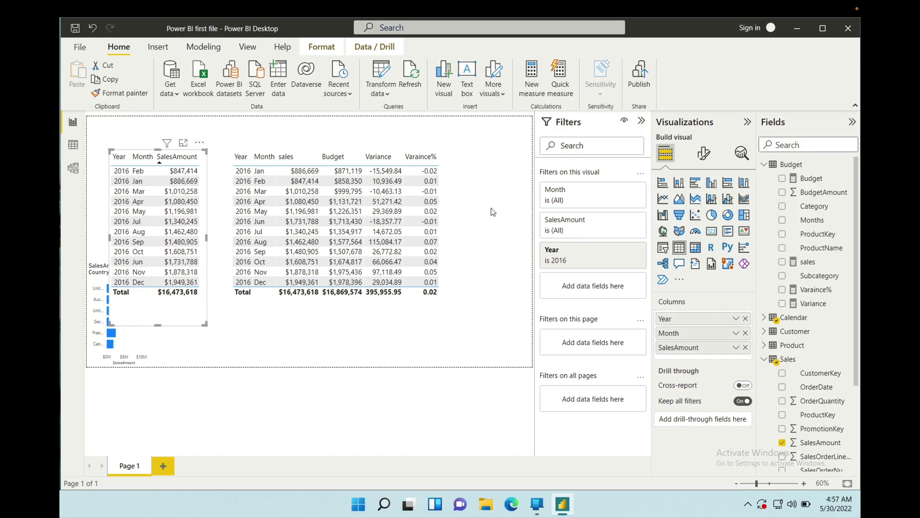
Review the relationships between the Budget, Sales, Product and Calendar tables in the model diagram, and return to the report.
left_click(71, 173)
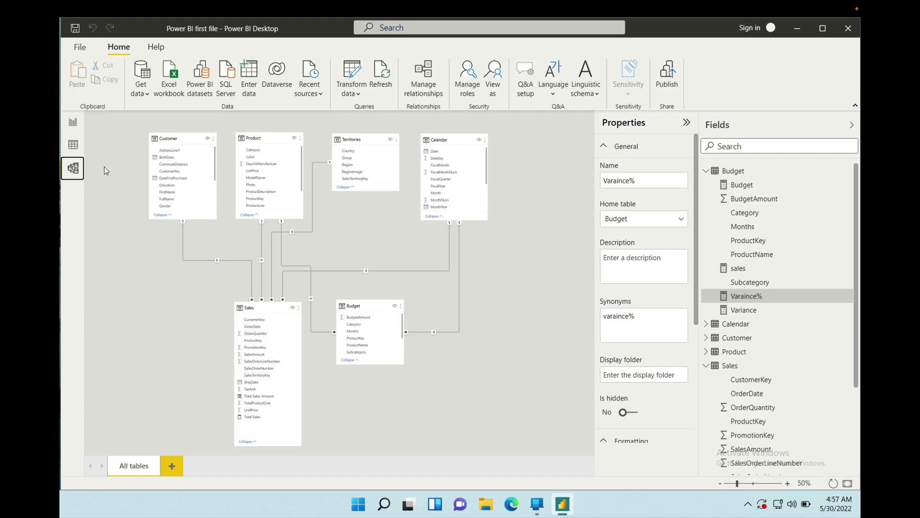
left_click(74, 124)
left_click(73, 123)
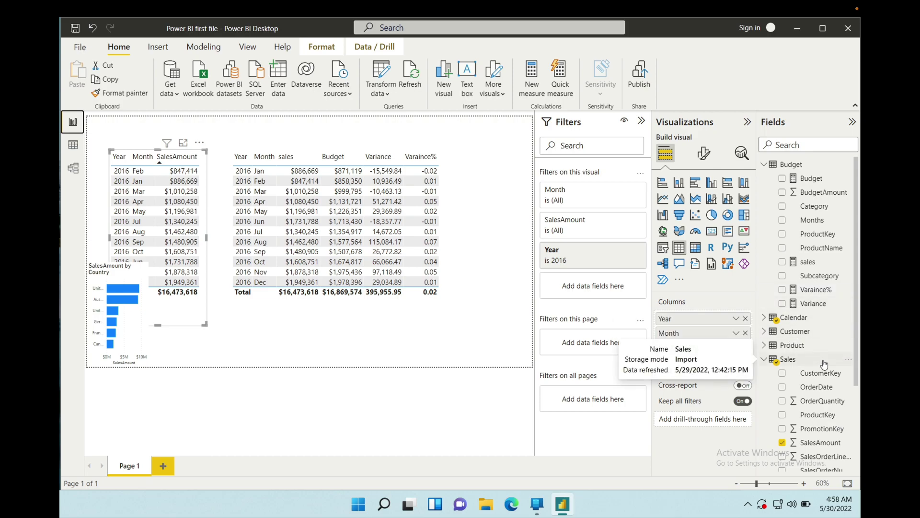
Create a column chart from the Variance measure beside the monthly table and rearrange both visuals, with the table in the page's upper-left corner.
left_click_drag(814, 304, 474, 334)
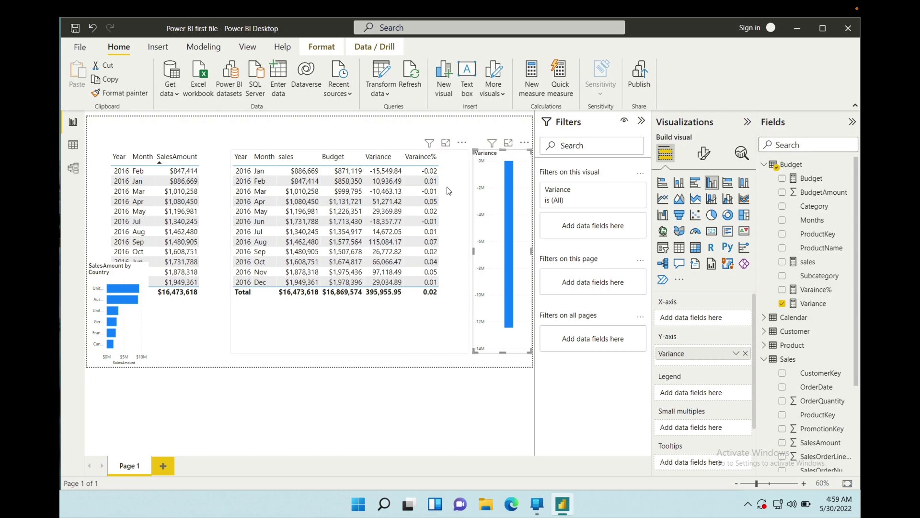
left_click_drag(445, 188, 304, 156)
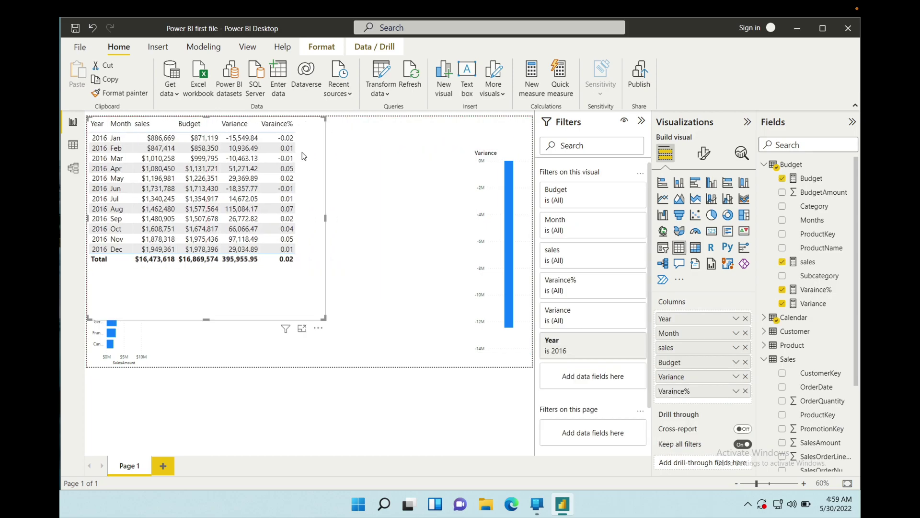
left_click_drag(500, 207, 413, 193)
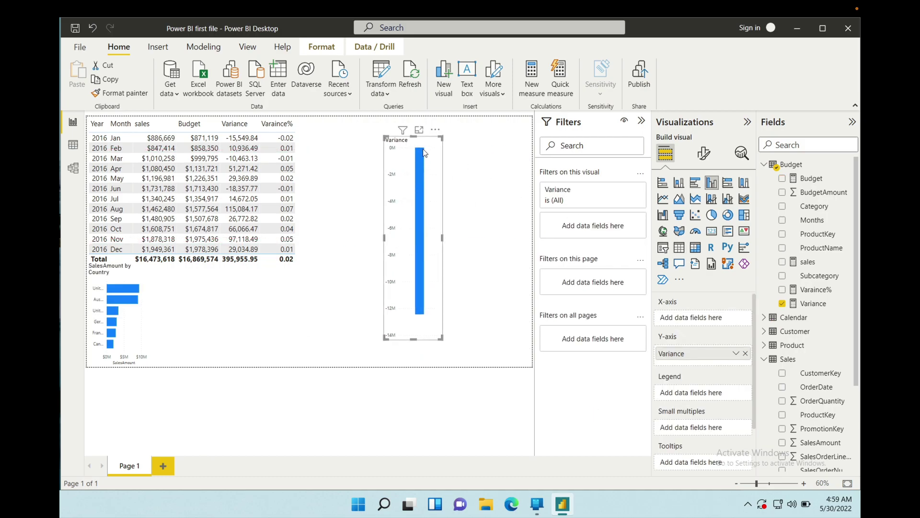
Add the Product table's Category field to the Variance chart's X-axis and widen the chart.
mouse_move(424, 153)
scroll(800, 373, "down", 3)
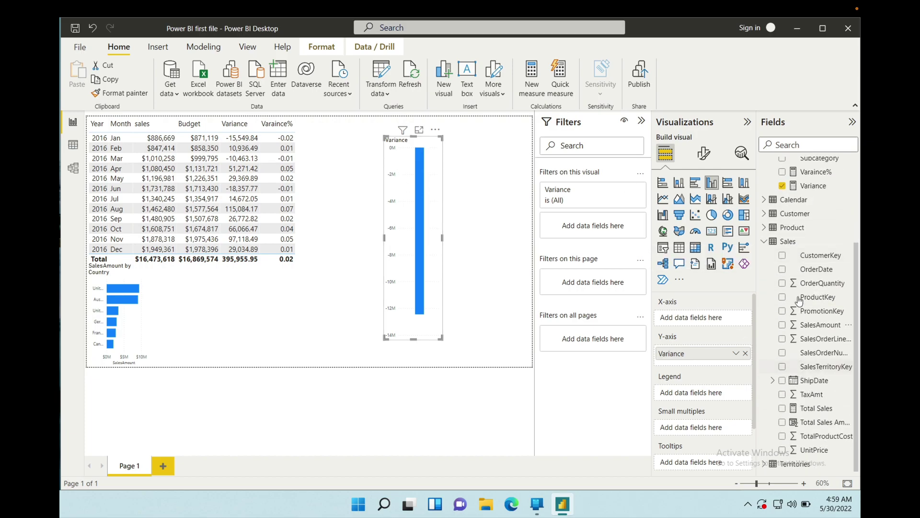
left_click(764, 231)
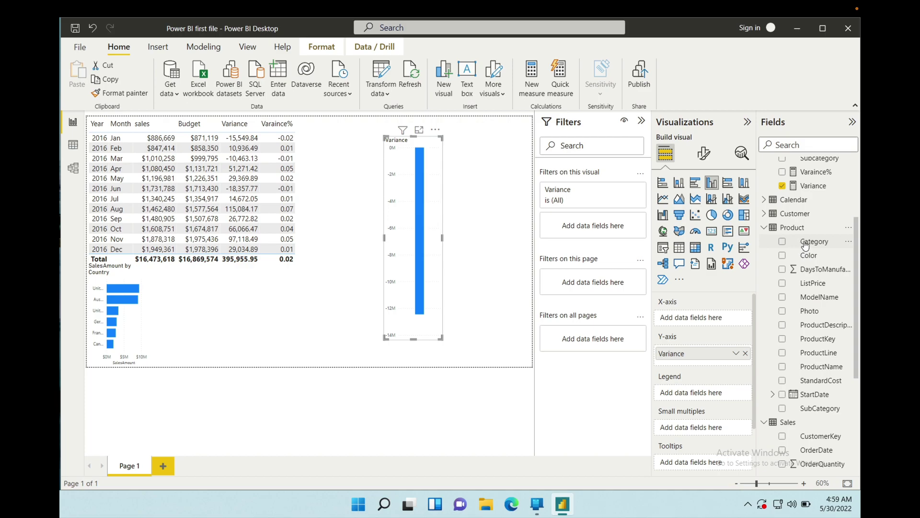
left_click_drag(808, 241, 423, 204)
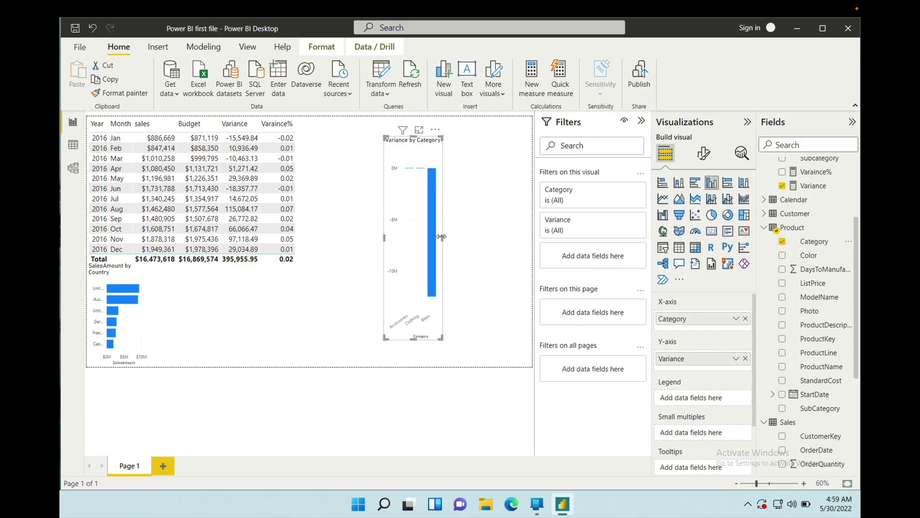
left_click_drag(443, 235, 526, 239)
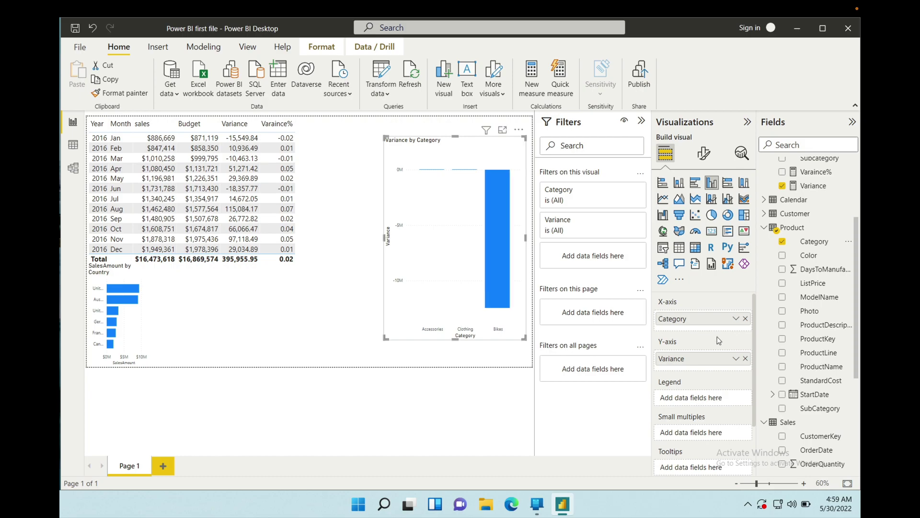
Add the Product table's SubCategory field to the Variance chart as its legend, shift the chart closer to the monthly table and widen it.
left_click_drag(816, 408, 494, 220)
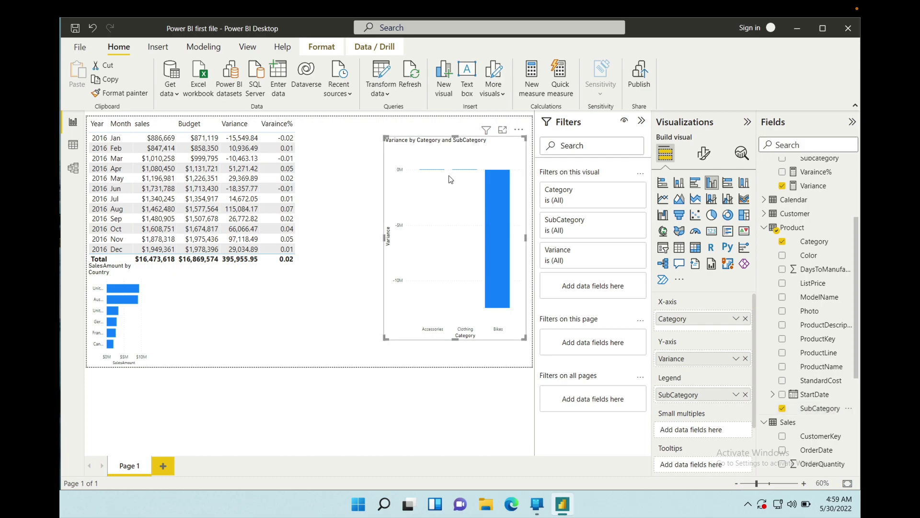
left_click_drag(425, 146, 356, 146)
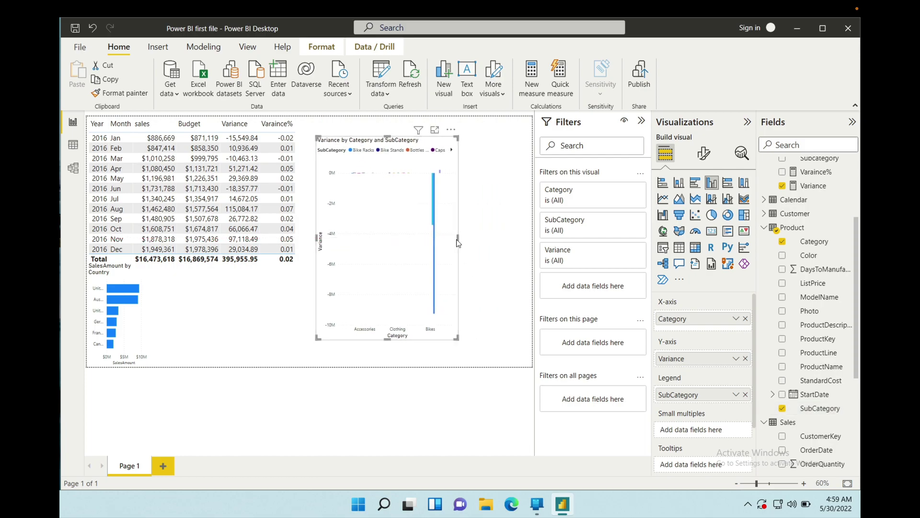
left_click_drag(458, 243, 511, 244)
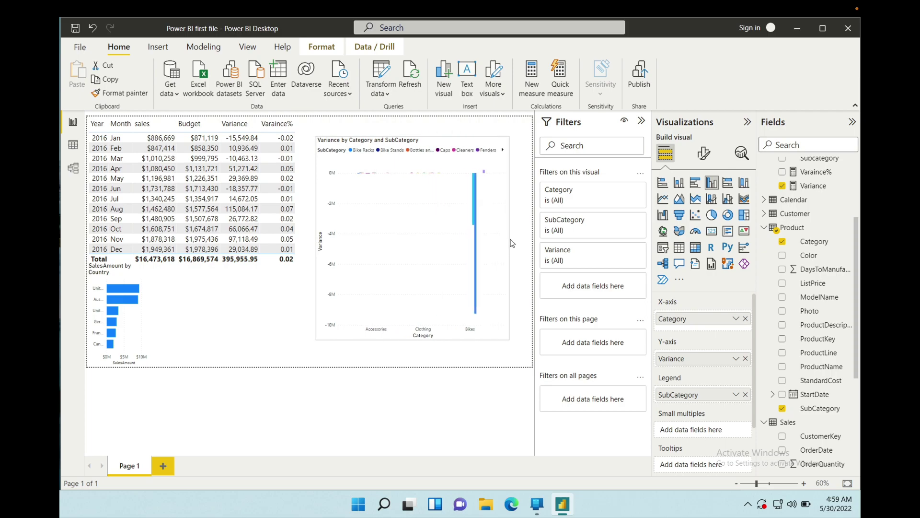
Convert the Variance by Category and SubCategory column chart into a table visual.
scroll(811, 193, "up", 3)
left_click(815, 192)
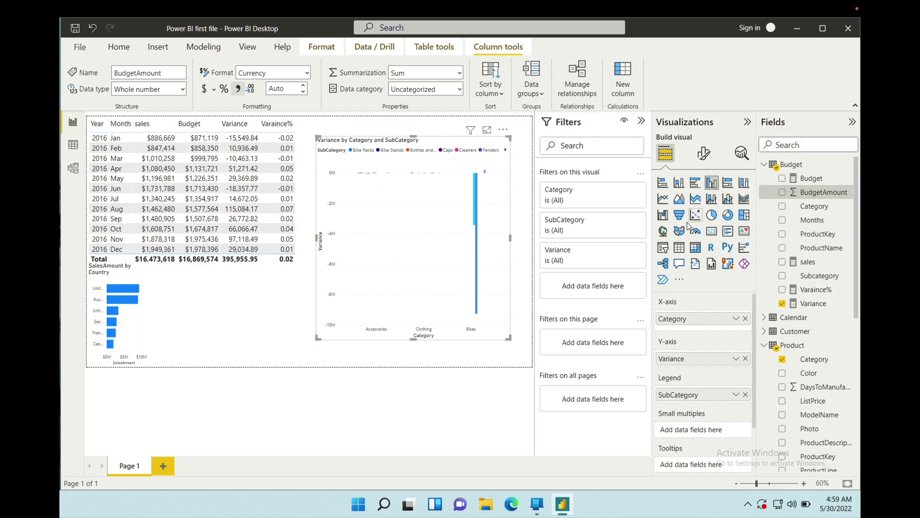
left_click(682, 249)
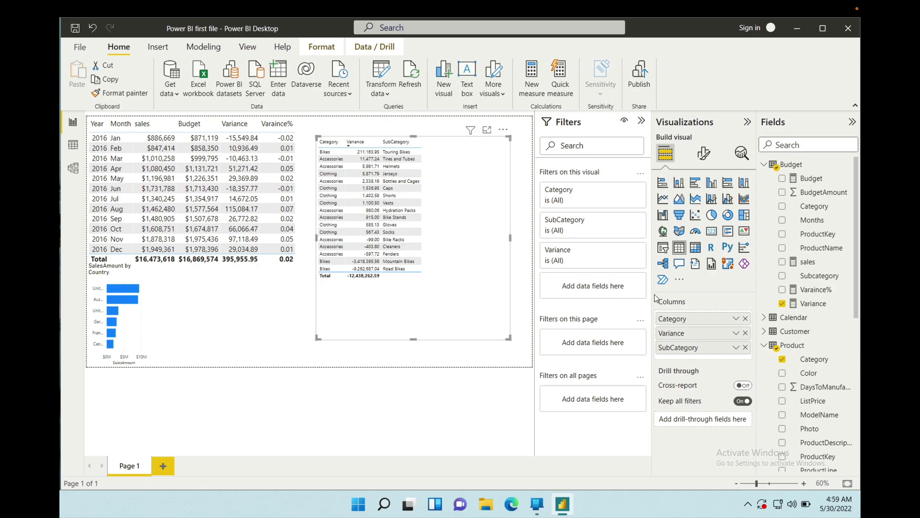
Find the size options in the new table's formatting settings and set its global font size to 14.
left_click(703, 155)
left_click(701, 183)
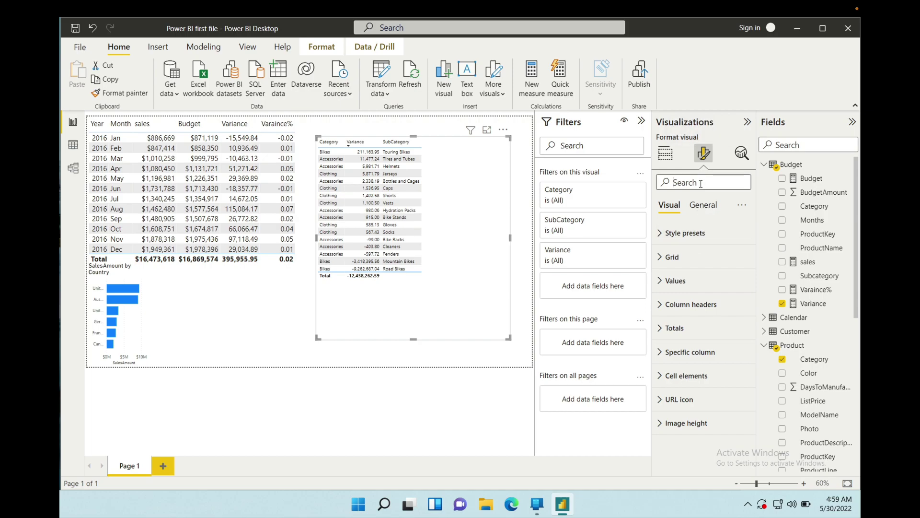
type("SIZE")
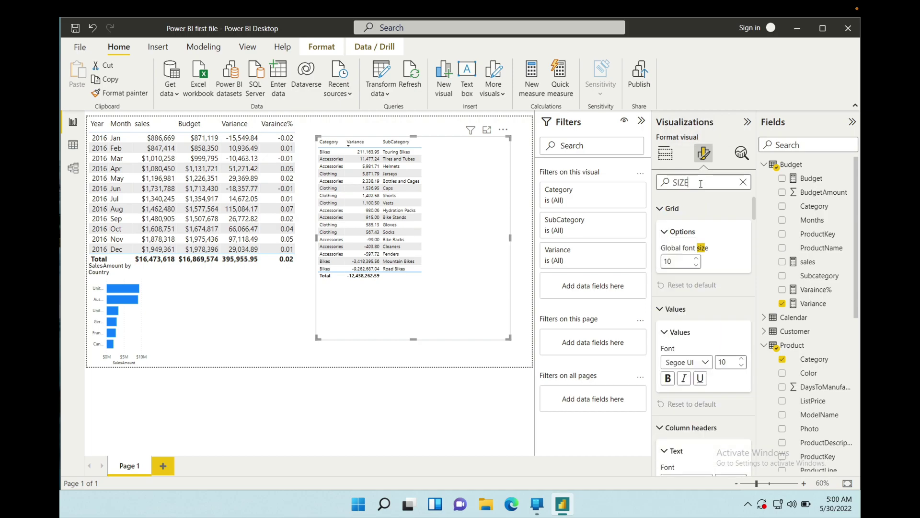
left_click(696, 259)
left_click(696, 259)
left_click(696, 259)
left_click(696, 258)
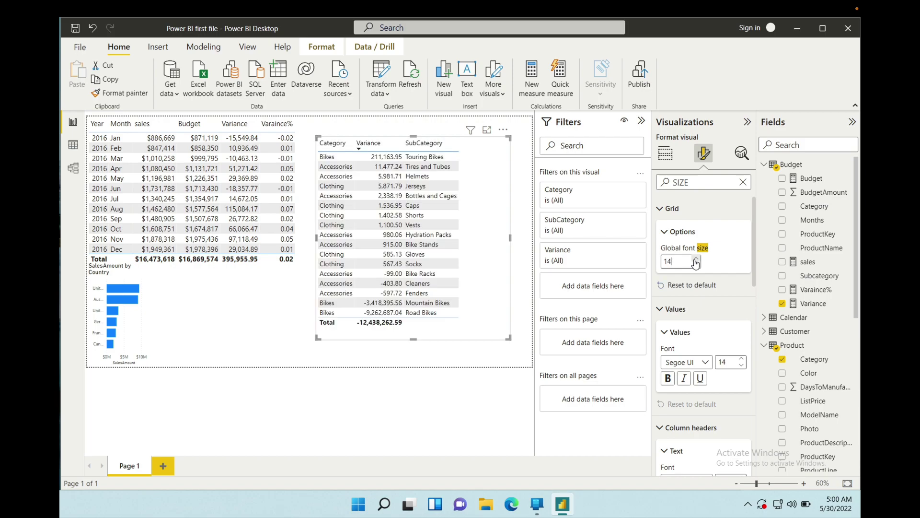